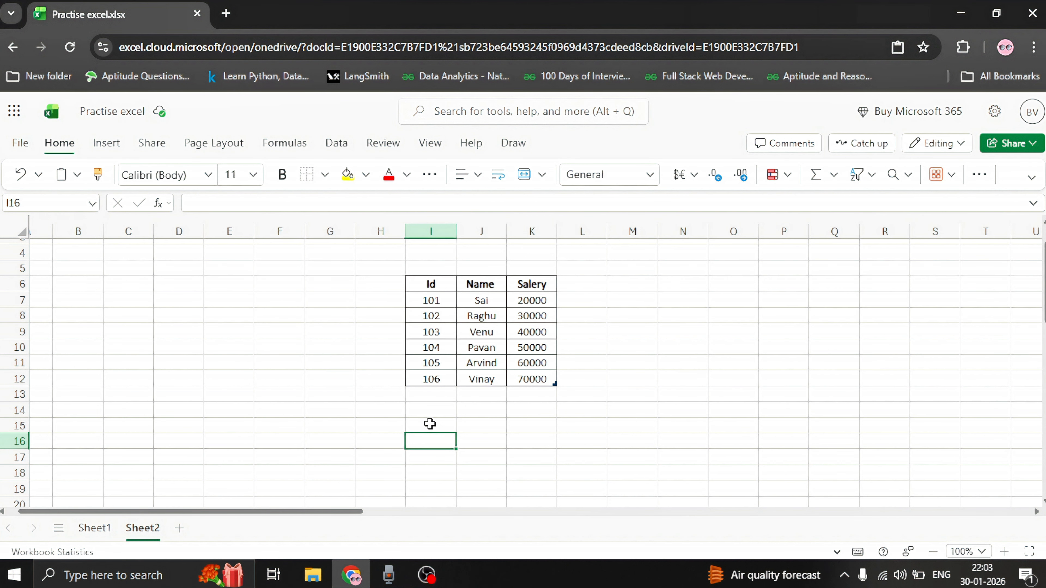
click(460, 424)
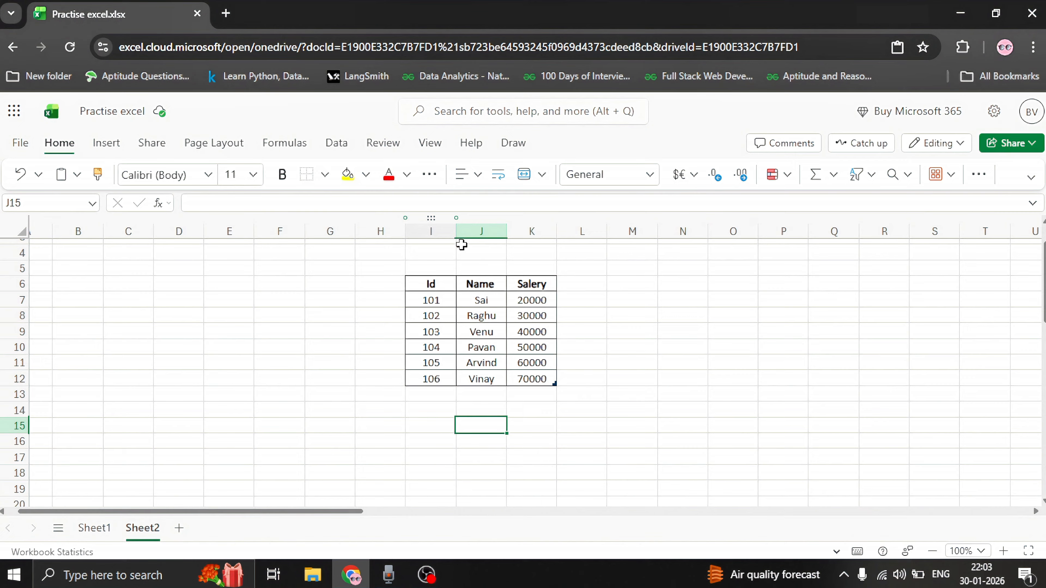
click(478, 336)
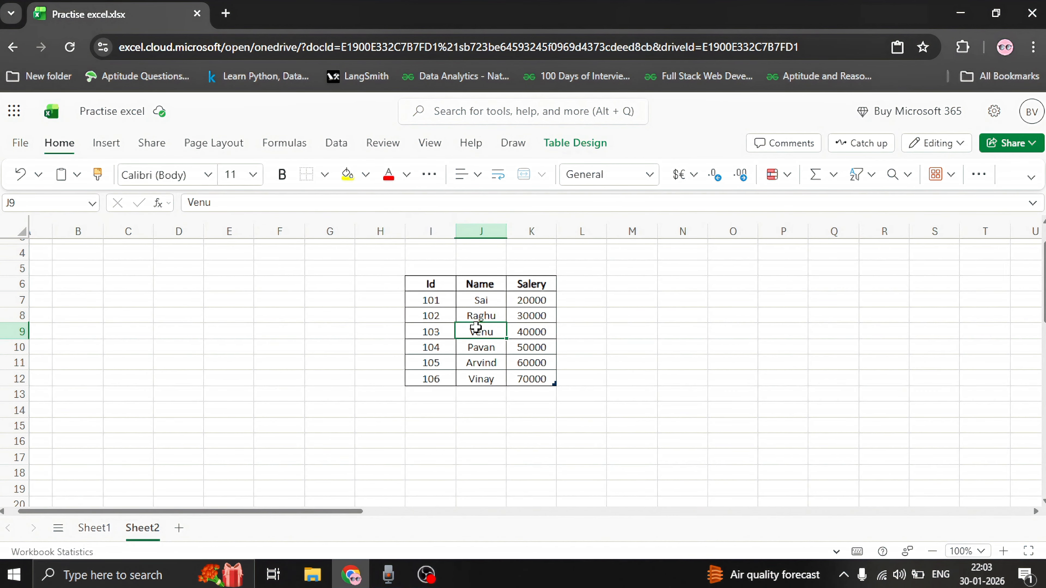
click(445, 334)
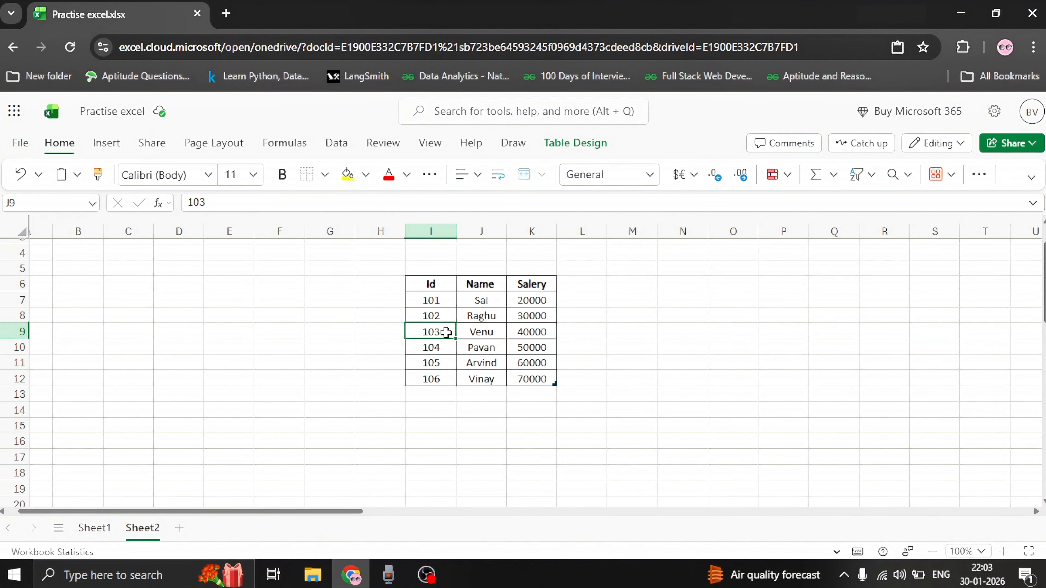
Start a VLOOKUP formula in cell J15 with I9, the Id 103, as the lookup value.
click(475, 429)
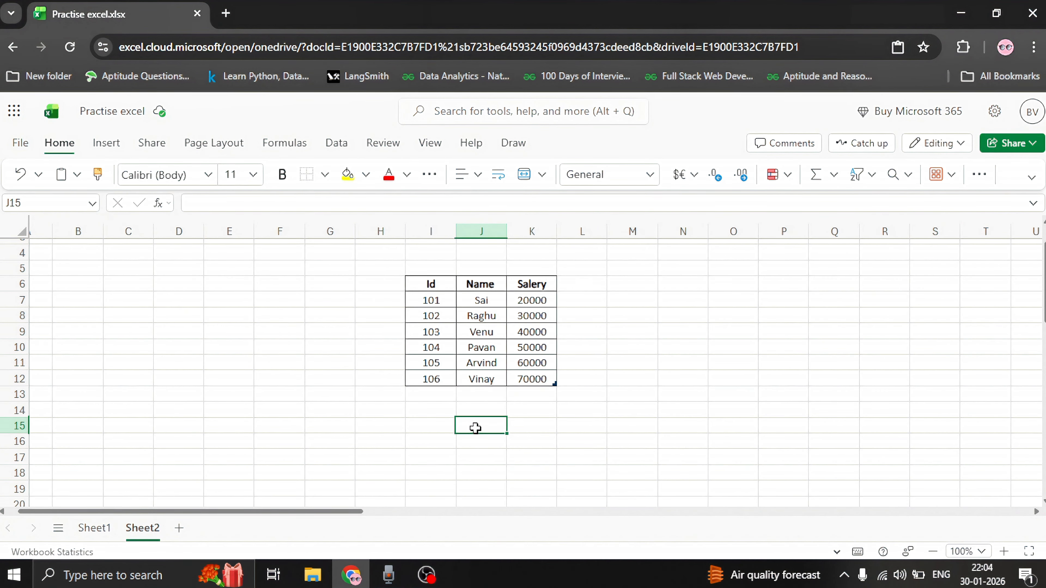
text(=)
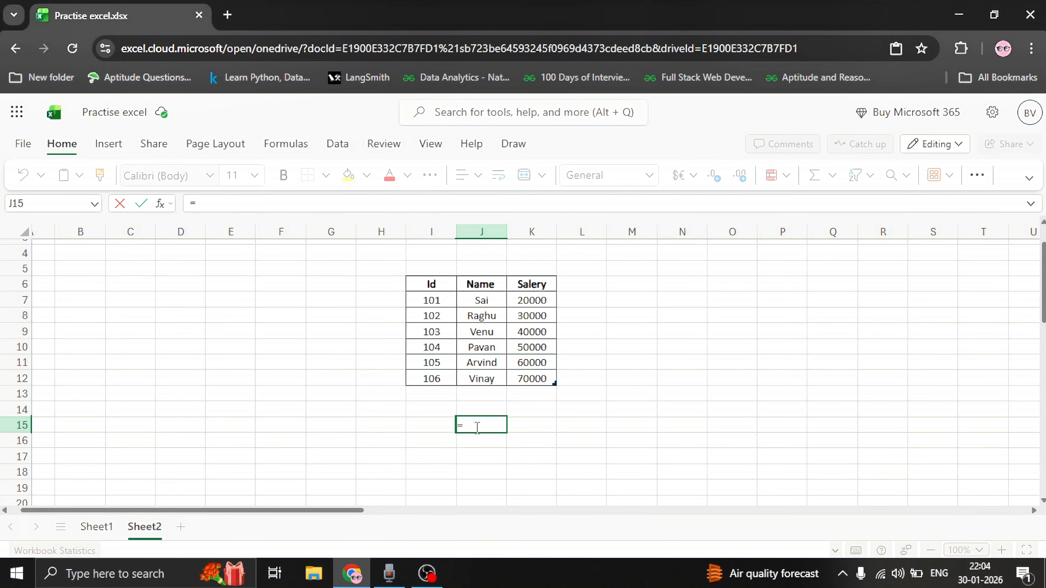
text(vl)
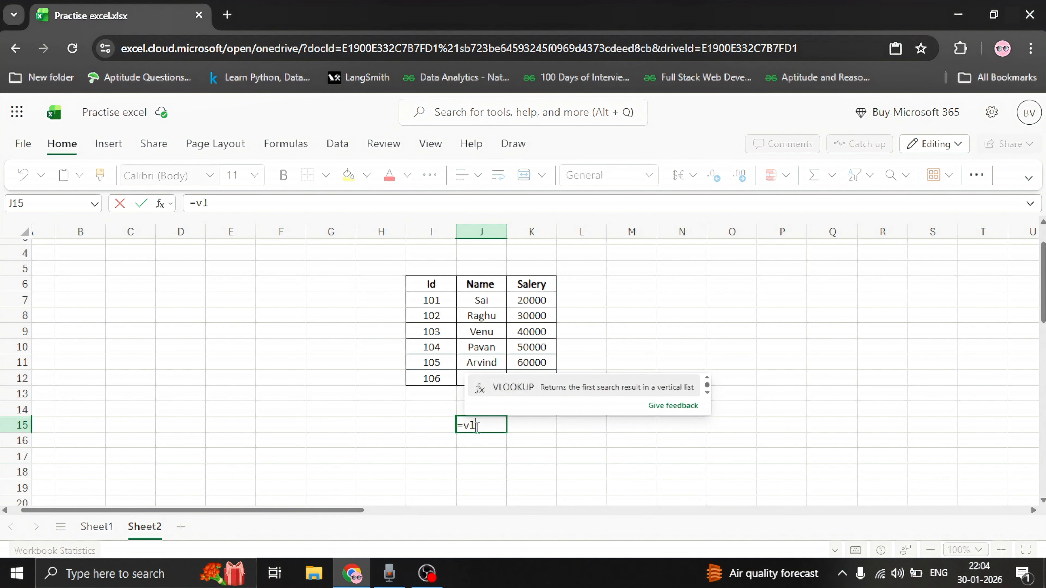
key(Tab)
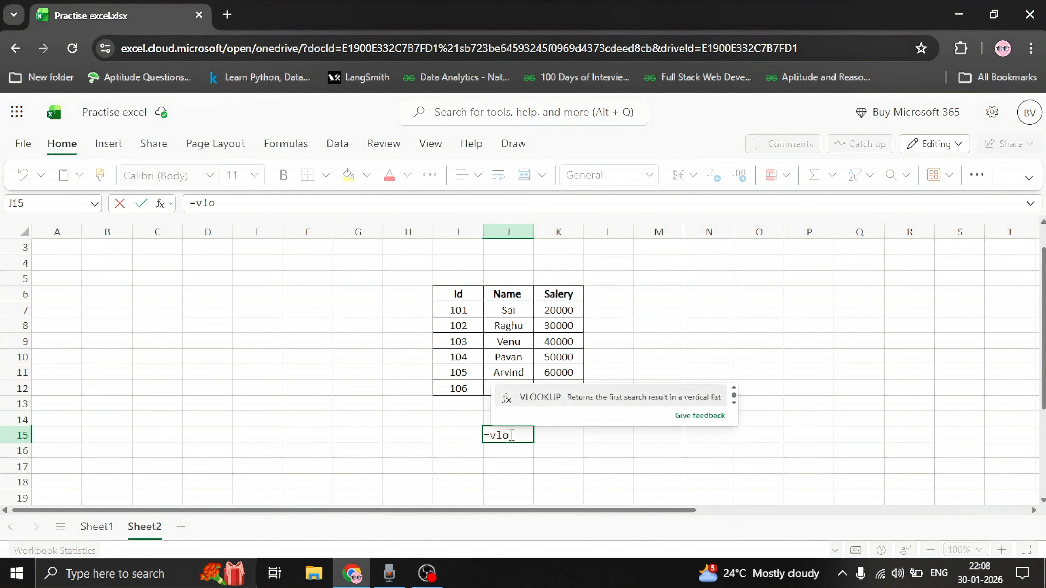
key(Tab)
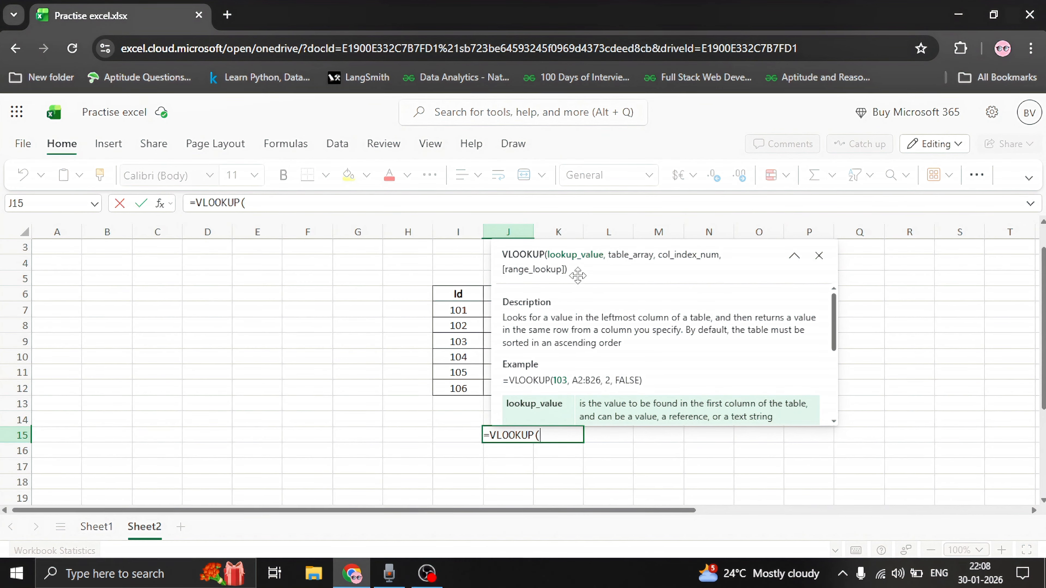
click(819, 255)
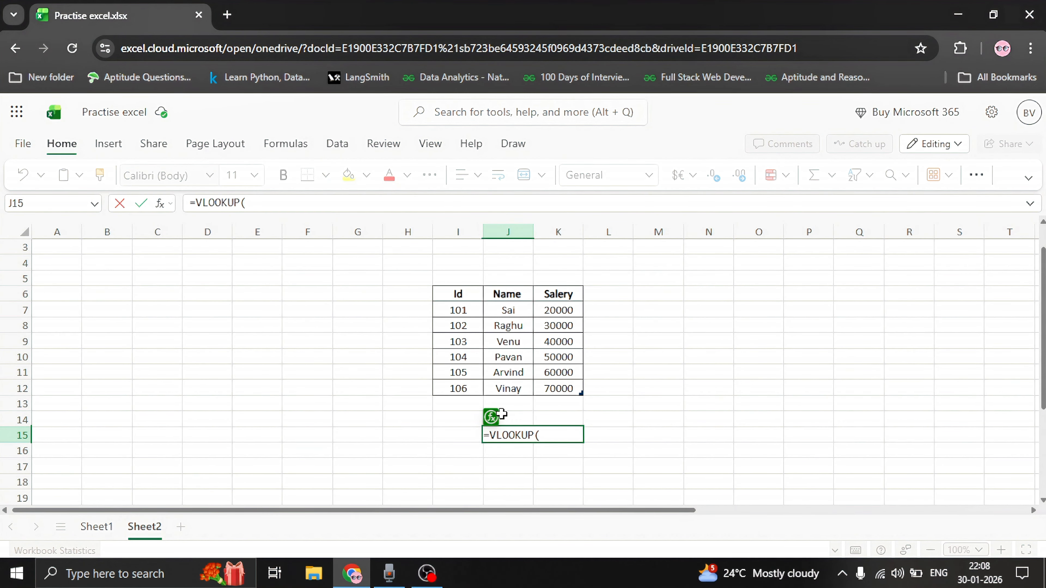
click(491, 417)
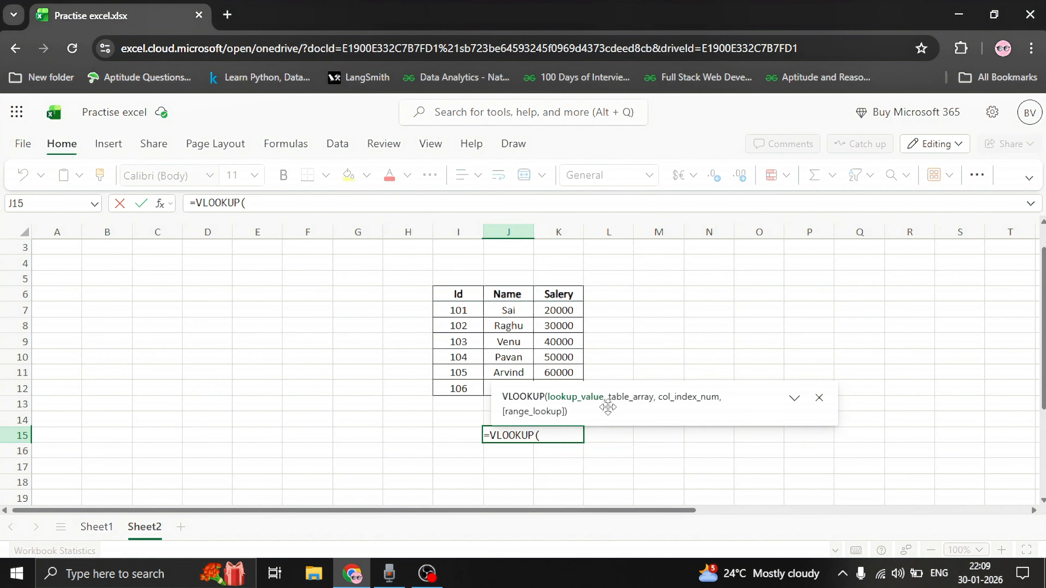
click(461, 344)
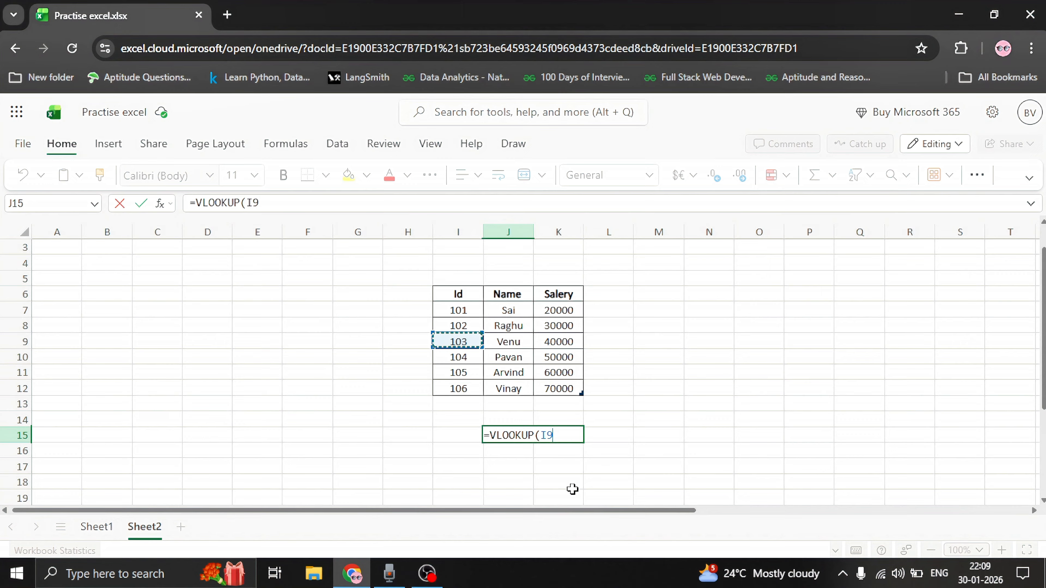
text(,)
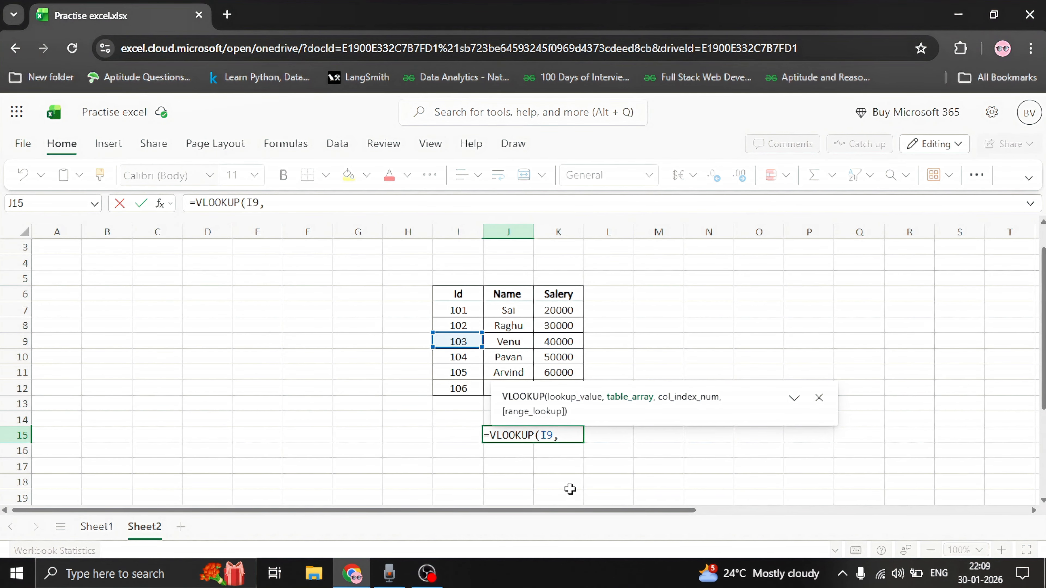
Use the whole Id, Name and Salery table including its headers, I6:K12, as the VLOOKUP table array.
click(458, 297)
key(shift+Right)
key(shift+Right)
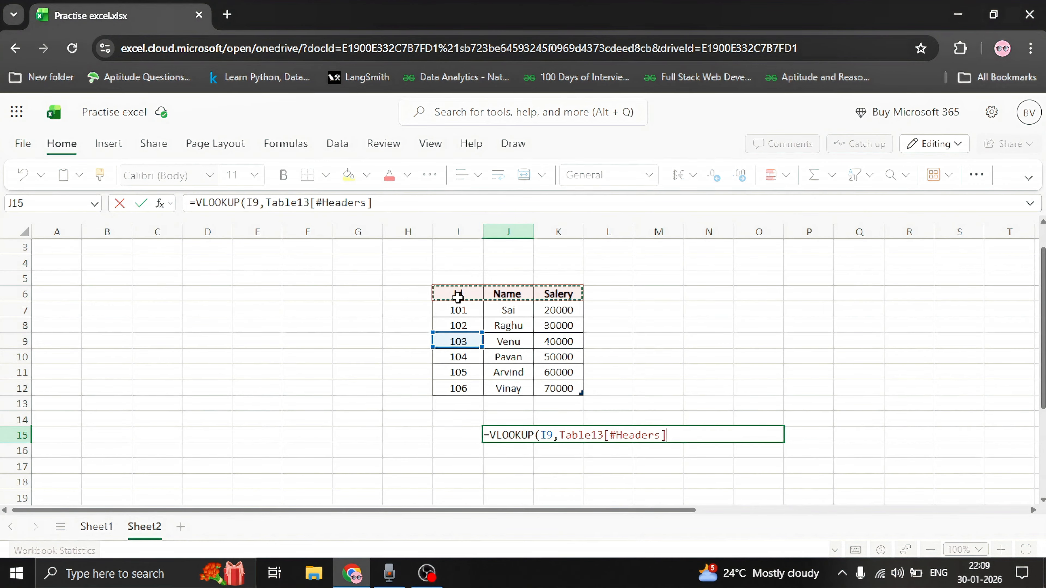
key(shift+Down)
key(shift+Down)
key(shift+Down)
key(shift+Down)
key(shift+Down)
key(shift+Down)
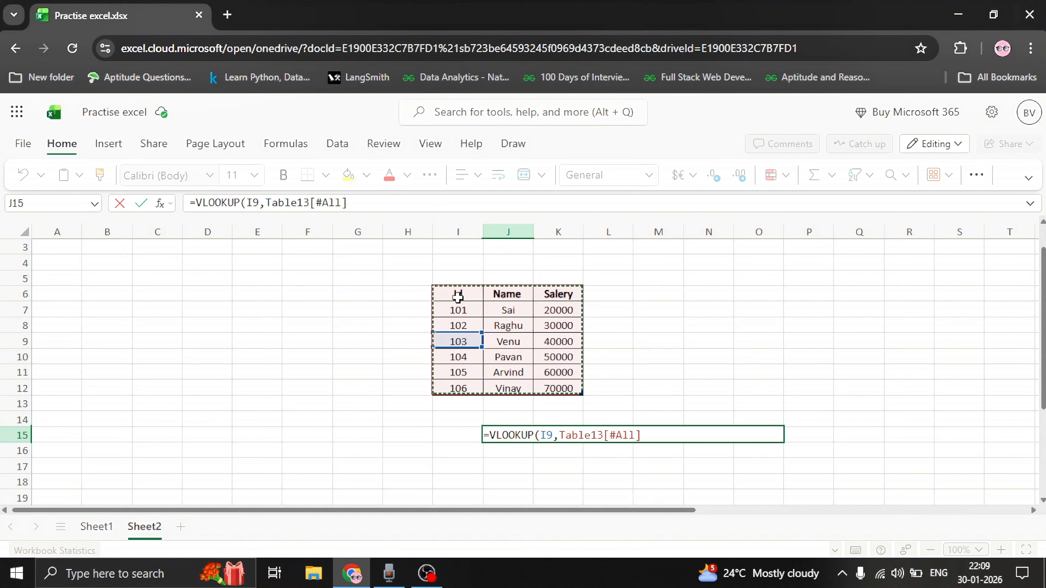
text(,)
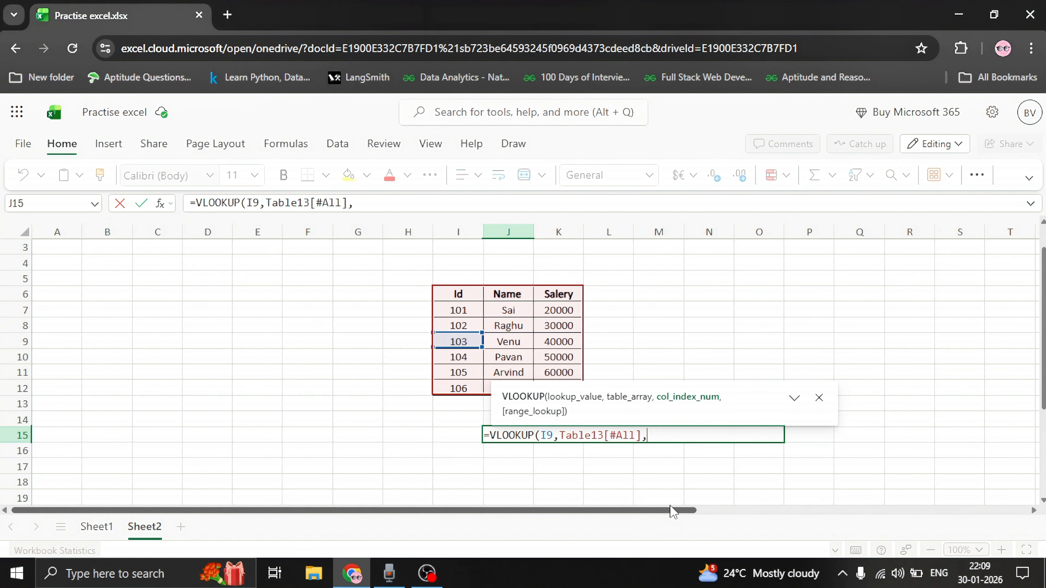
Enter 3 as the column index number of the VLOOKUP formula in J15.
text(3)
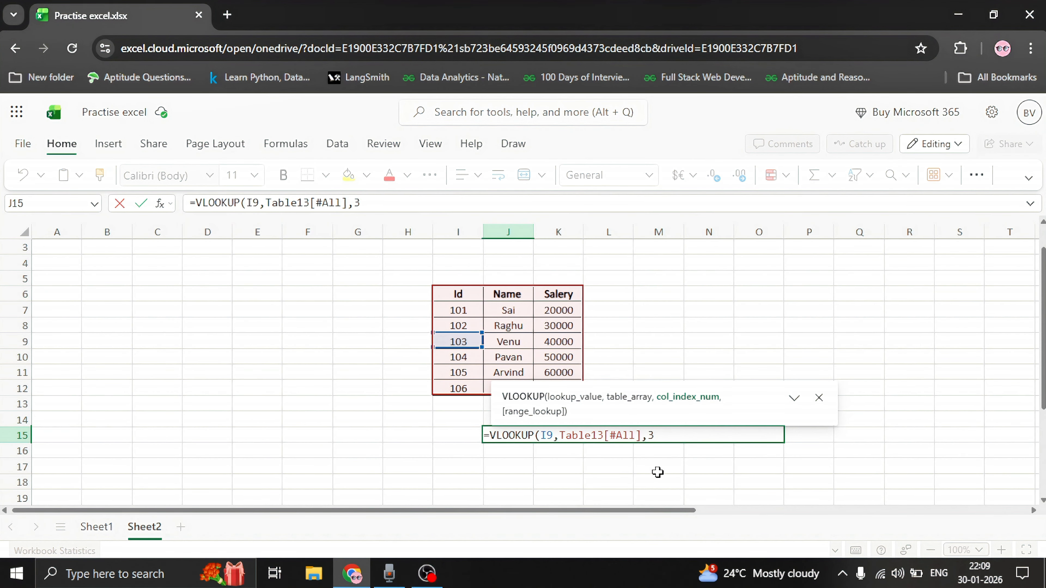
text(,)
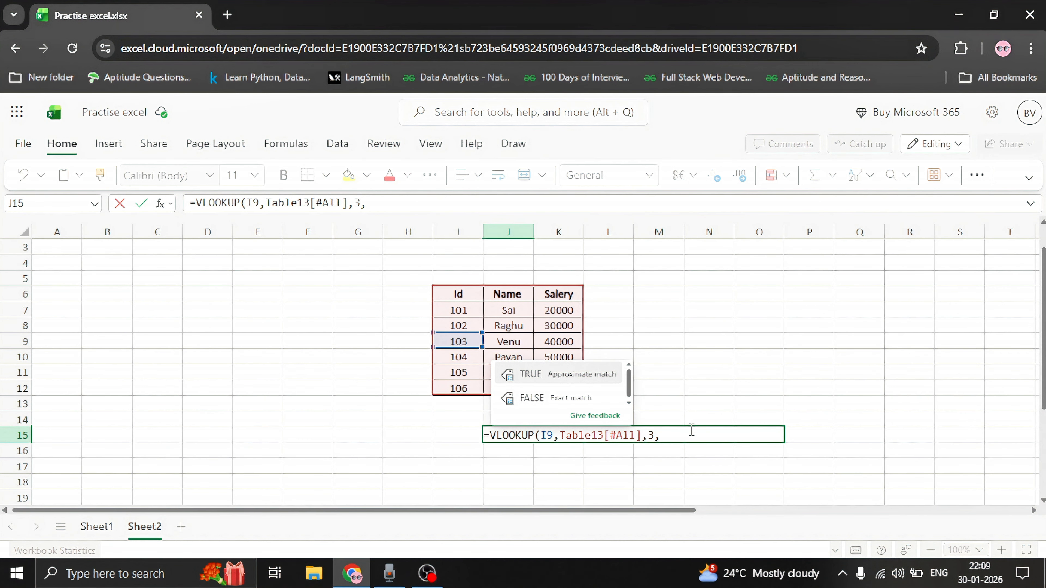
key(BackSpace)
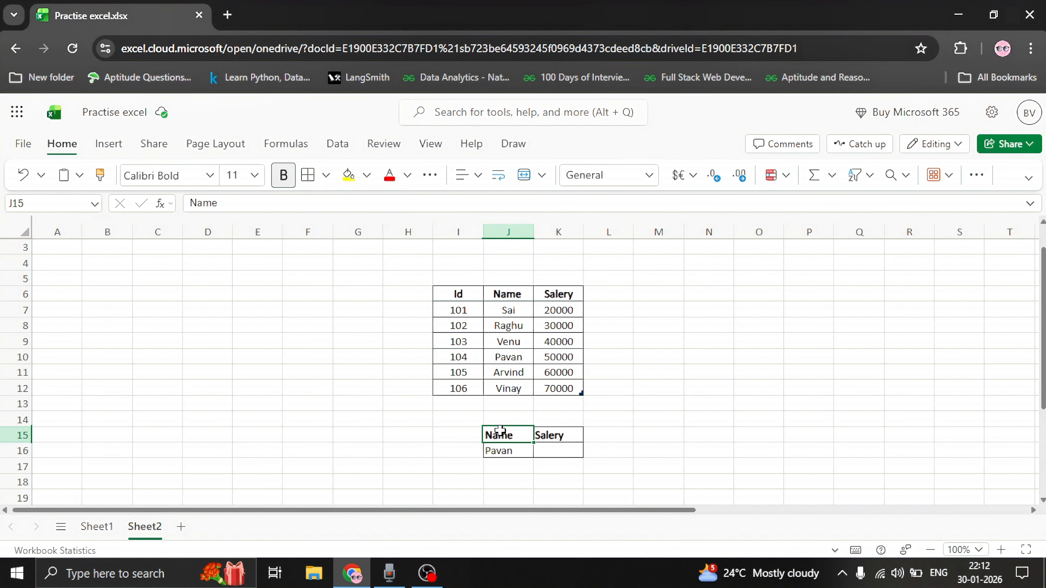
Start an HLOOKUP formula in cell K16 with the Salery header in K15 as the lookup value.
key(Down)
key(Right)
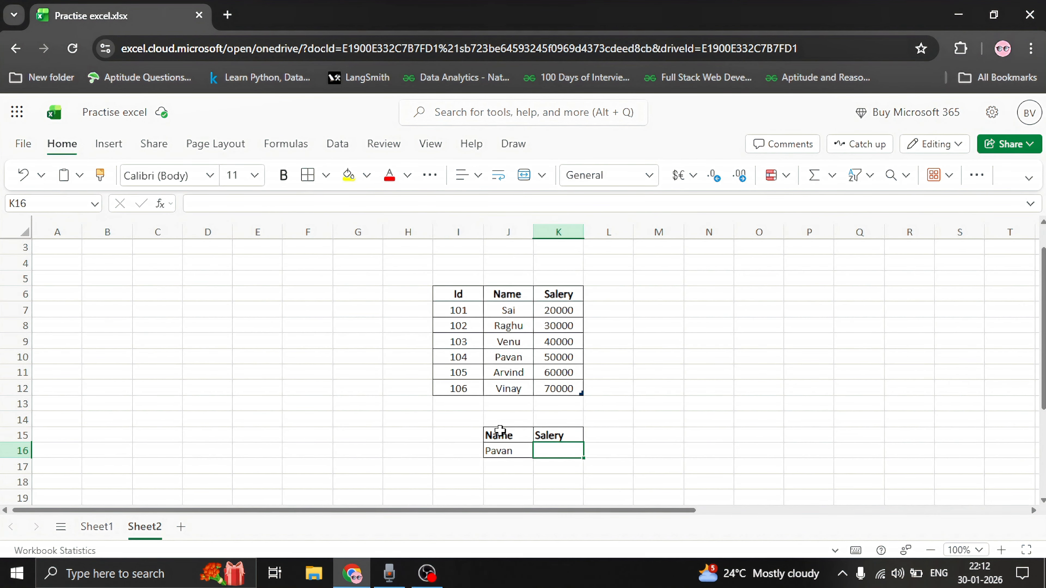
text(=F)
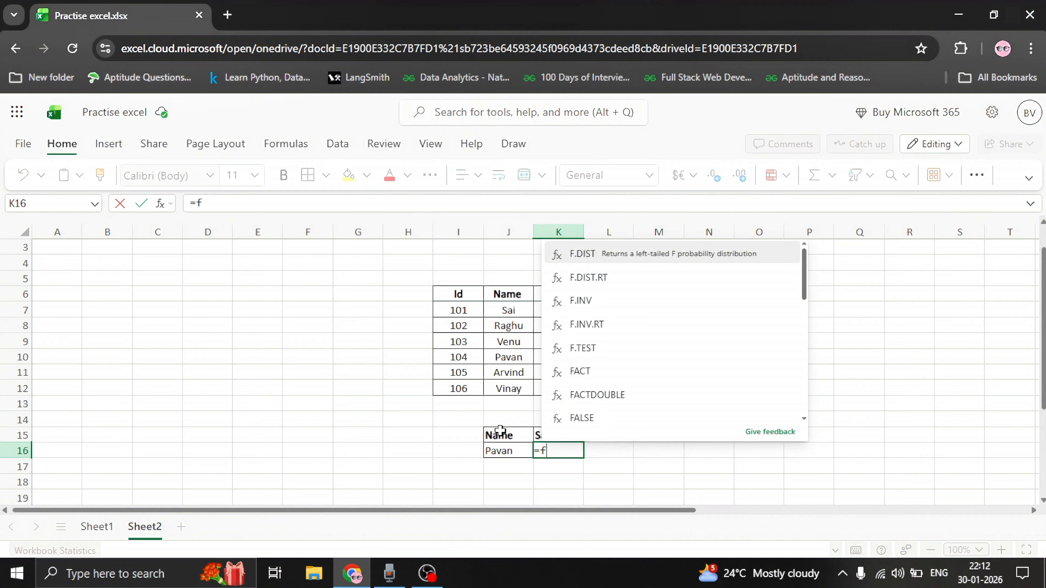
key(BackSpace)
text(HL)
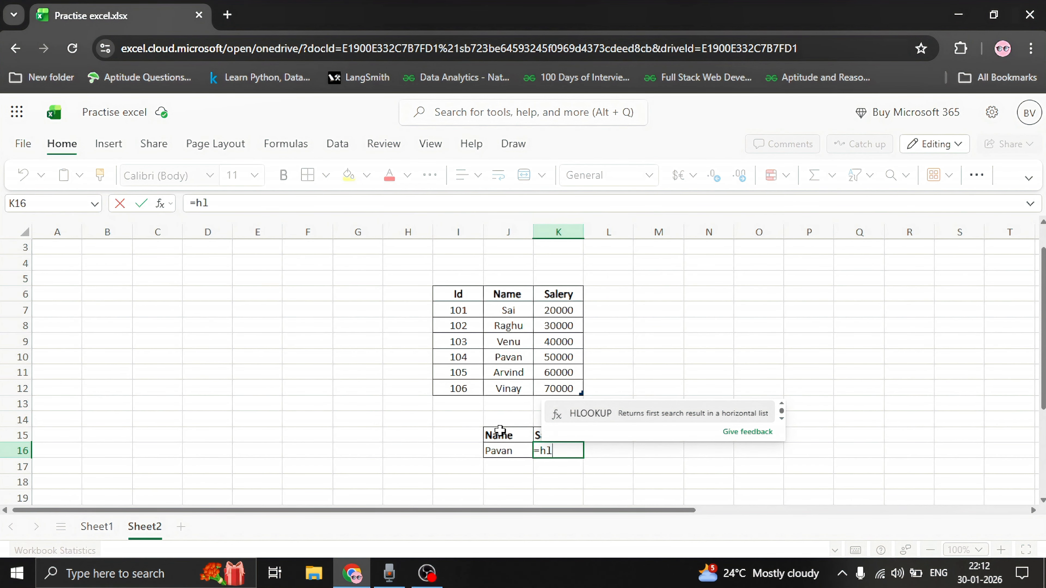
key(Tab)
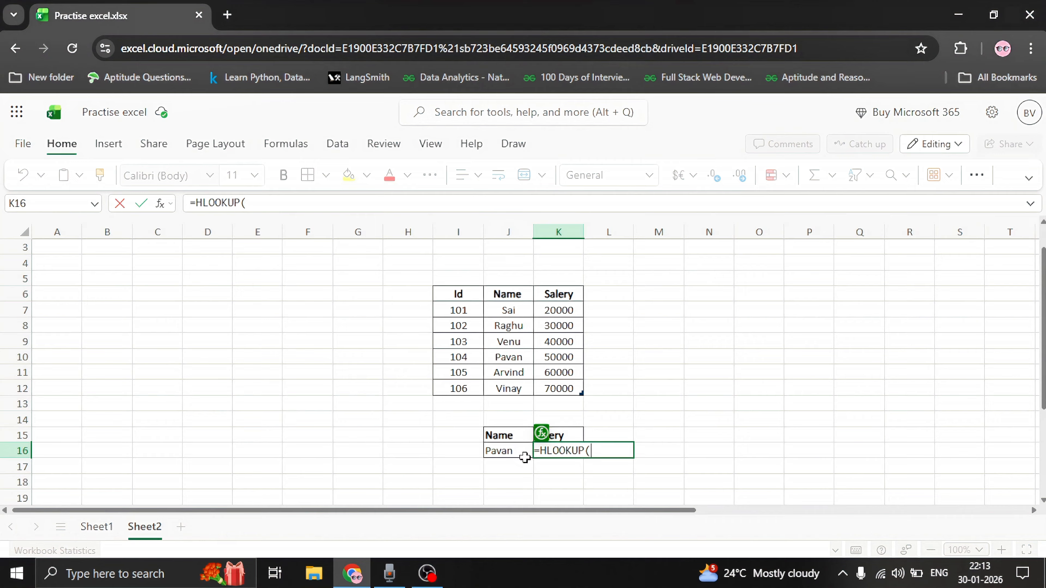
click(874, 413)
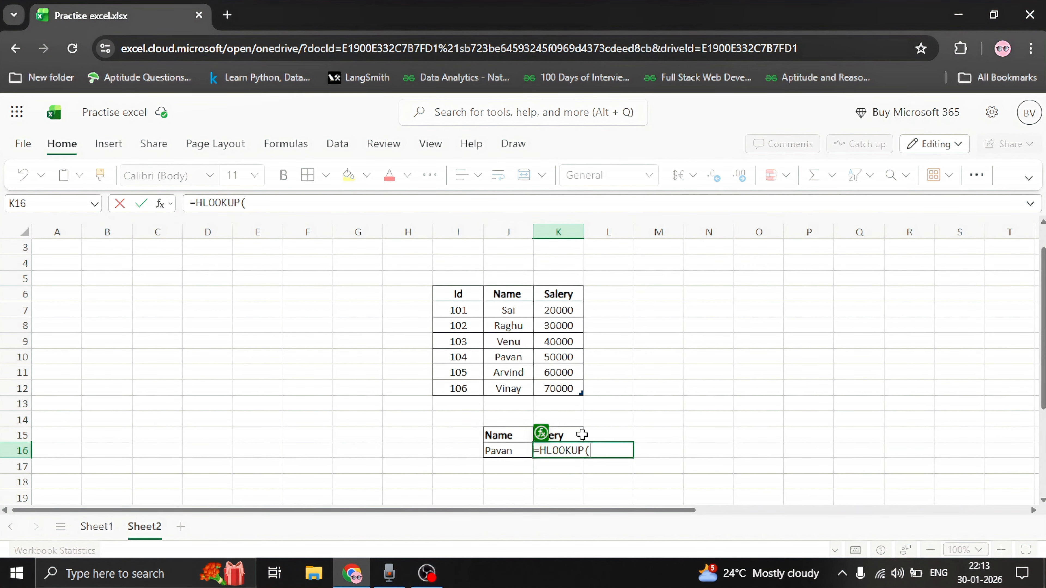
click(571, 435)
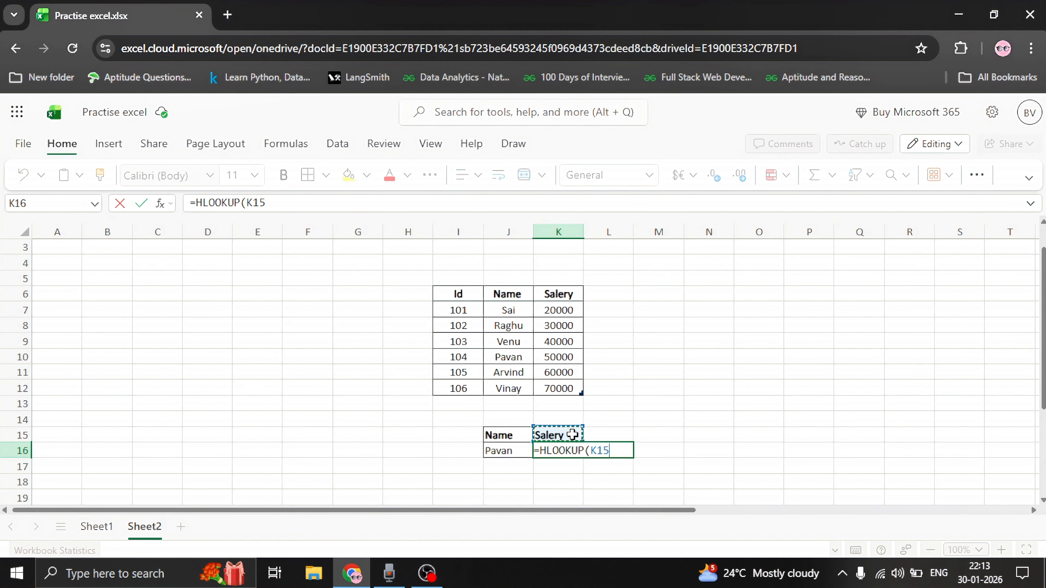
text(,)
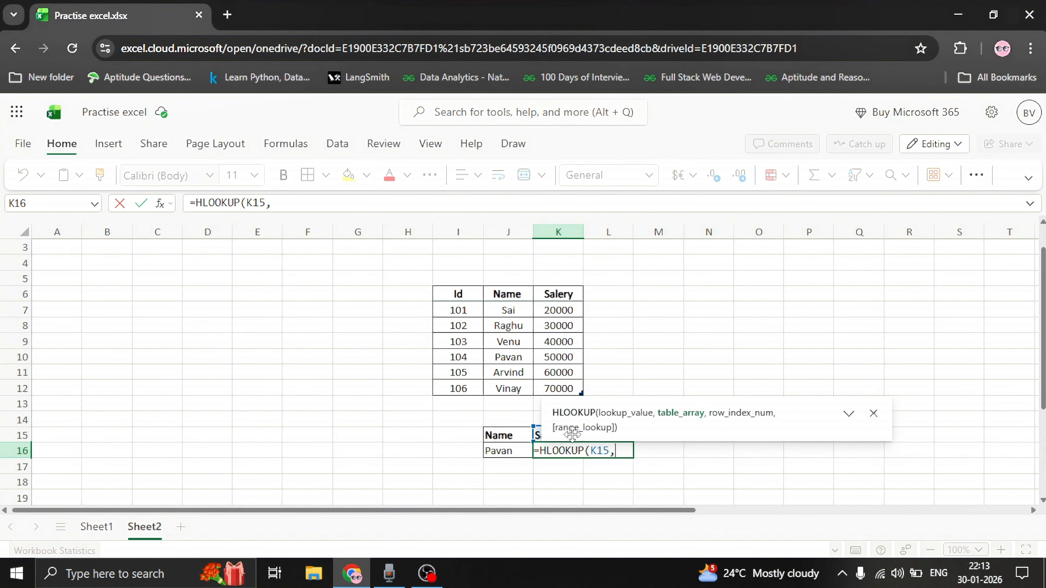
Use the whole Id, Name and Salery table including its headers, I6:K12, as the HLOOKUP table array.
click(457, 294)
key(shift+Right)
key(shift+Right)
key(shift+Down)
key(shift+Down)
key(shift+Down)
key(shift+Down)
key(shift+Down)
key(shift+Down)
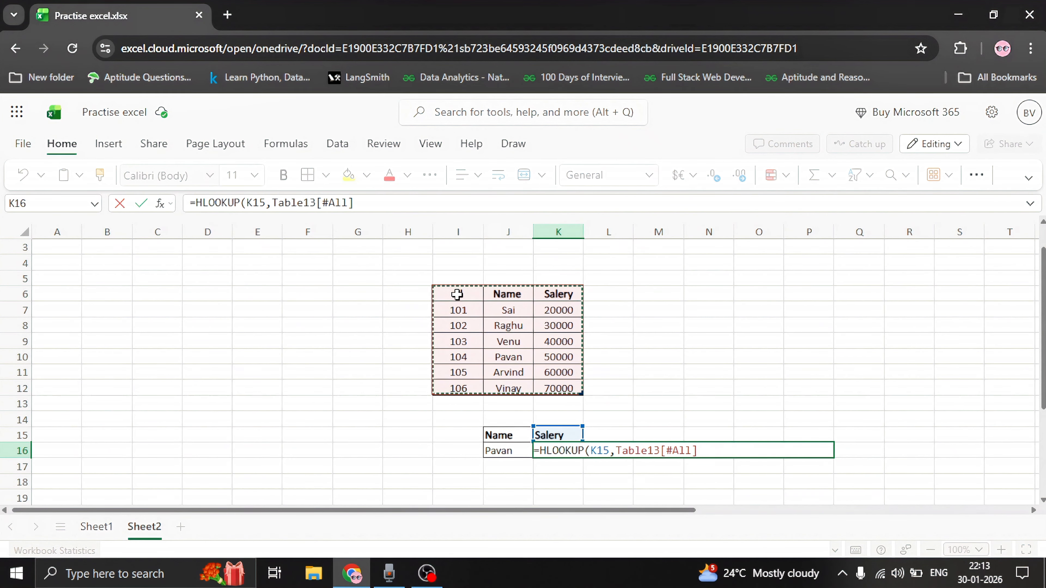
text(,)
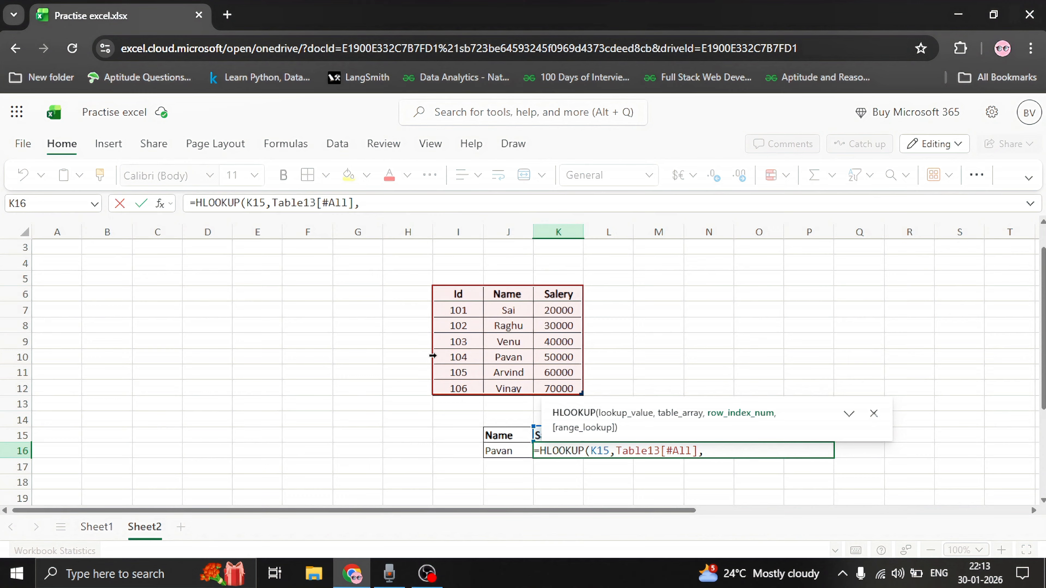
Complete the HLOOKUP formula in K16 with row index 5 and 0 for an exact match.
text(5)
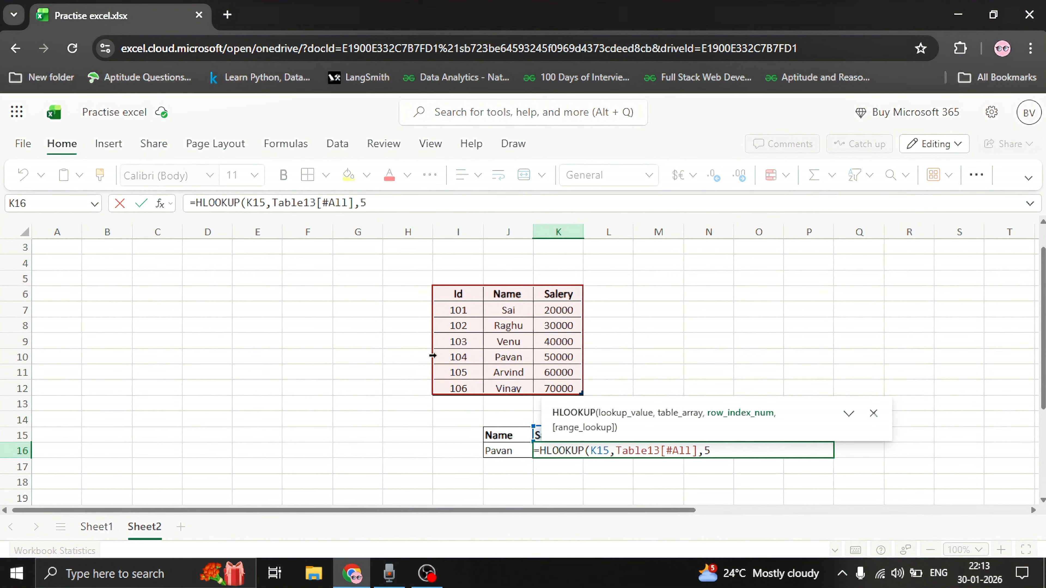
text(,)
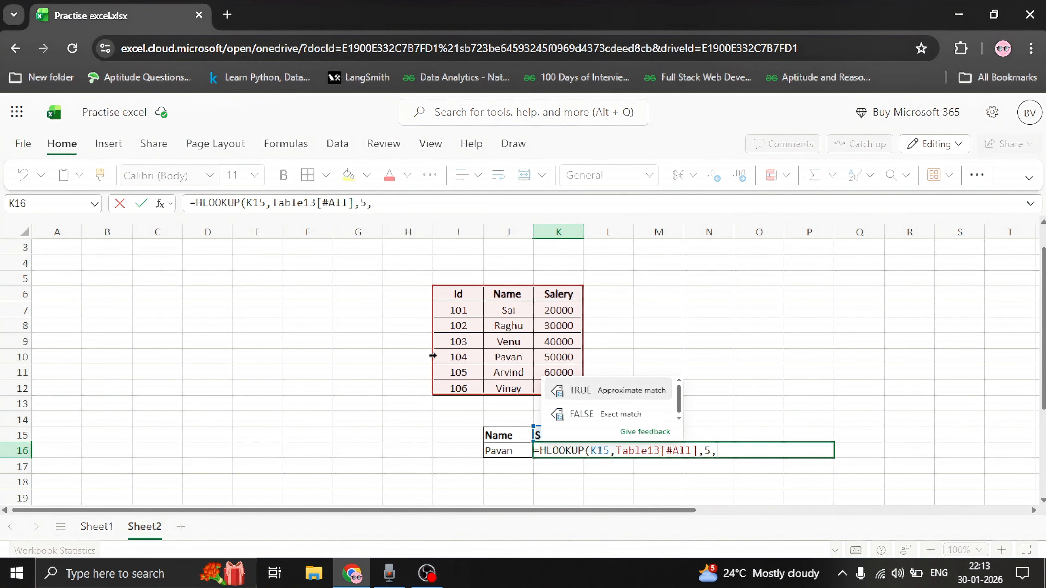
text(0)
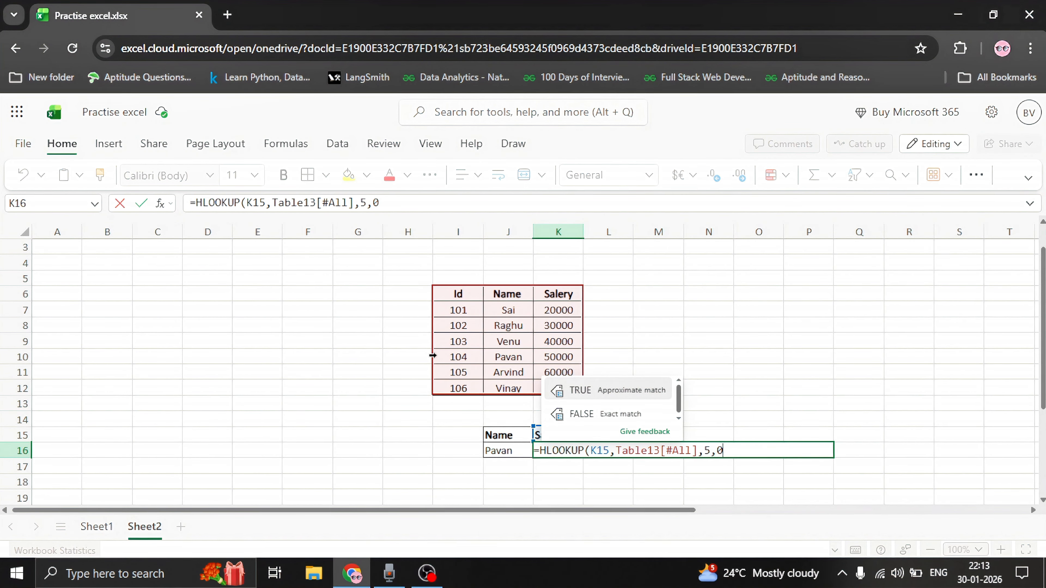
text())
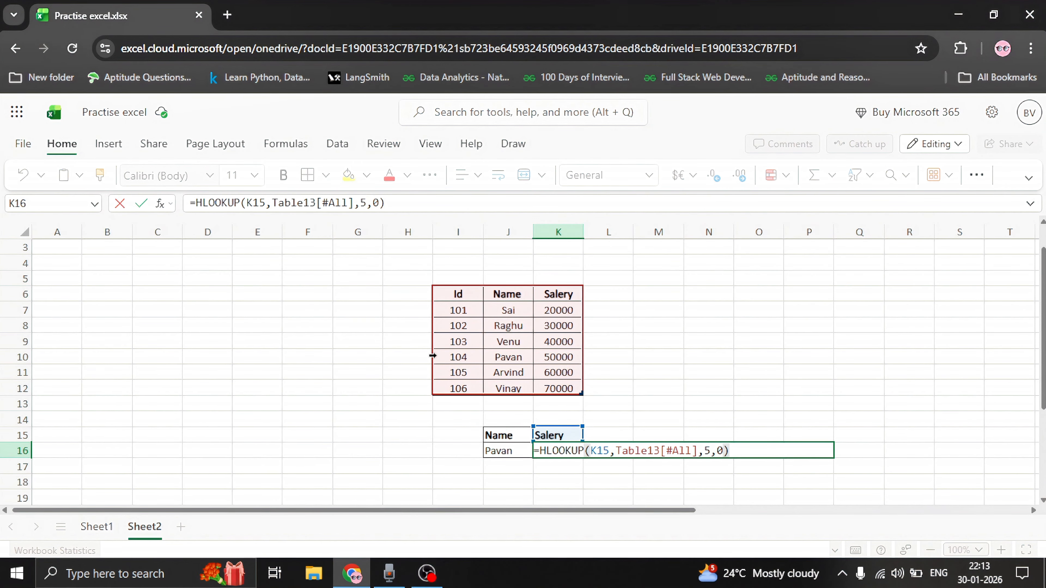
key(Return)
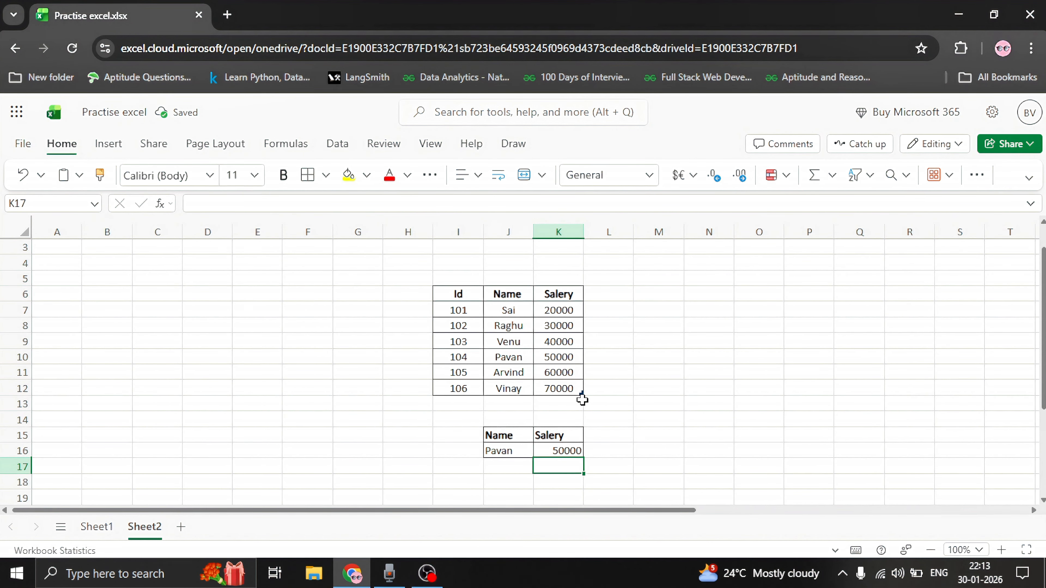
click(556, 449)
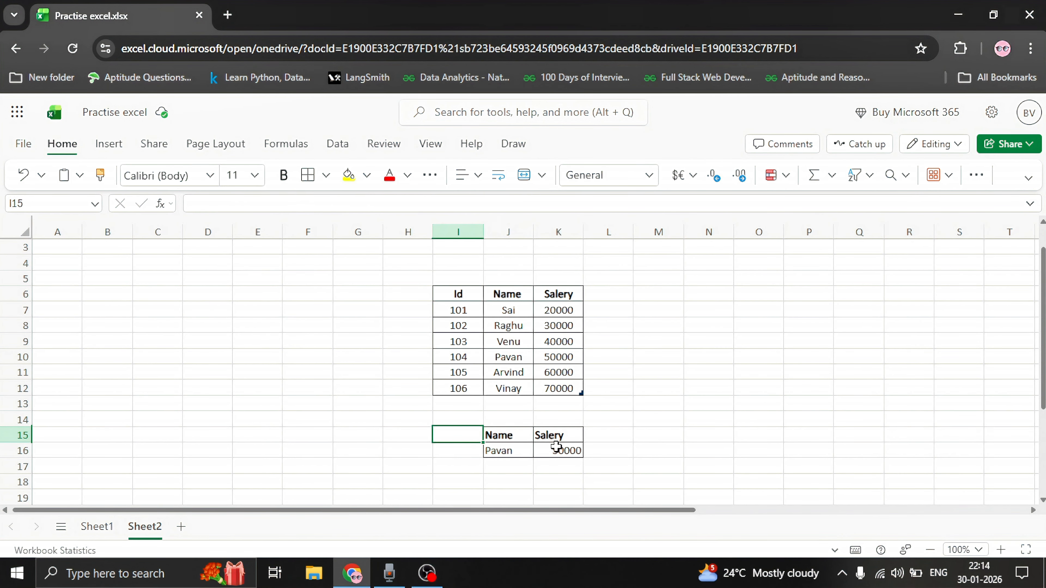
key(Right)
key(Down)
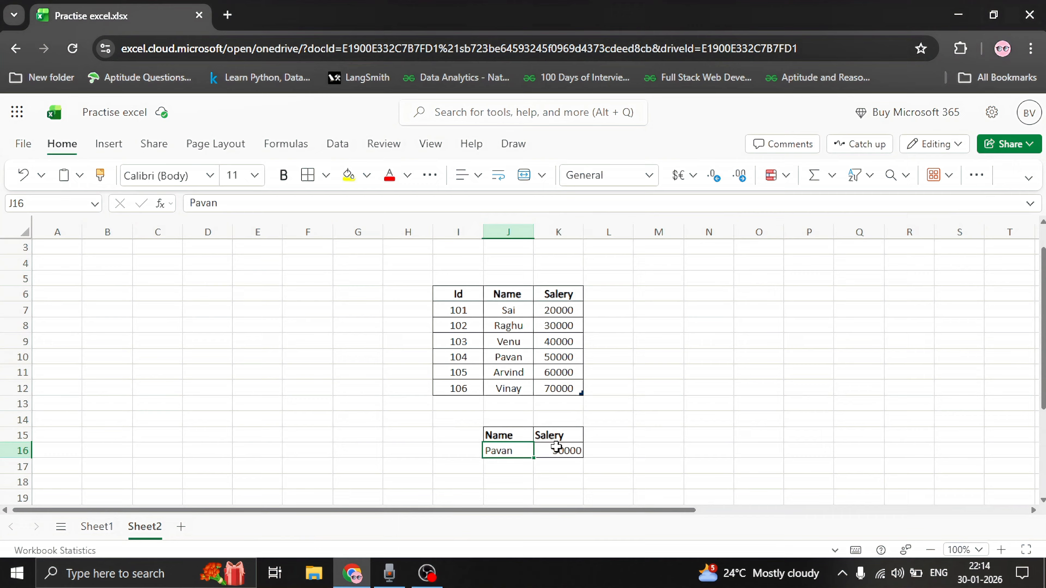